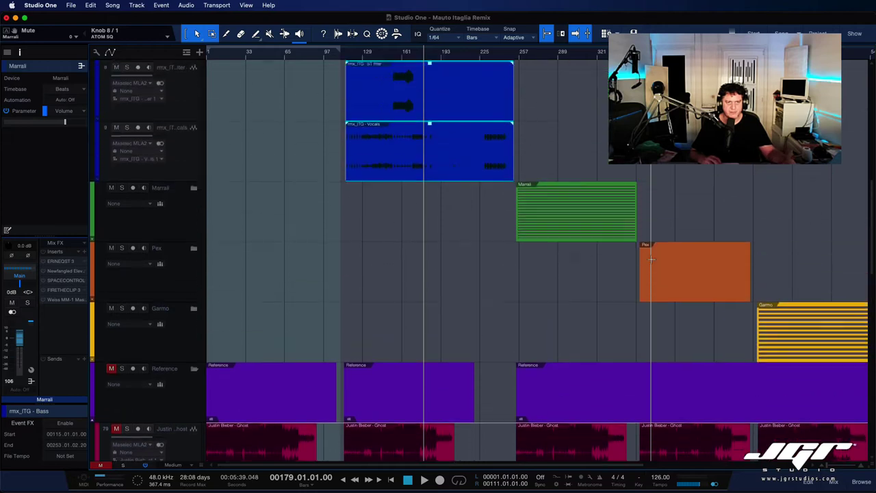
# - Expand the Marrali folder track and play its stems from bar 255, with the whole section filling the arrangement
pyautogui.hscroll(4, 475, 240)
pyautogui.click(467, 244)
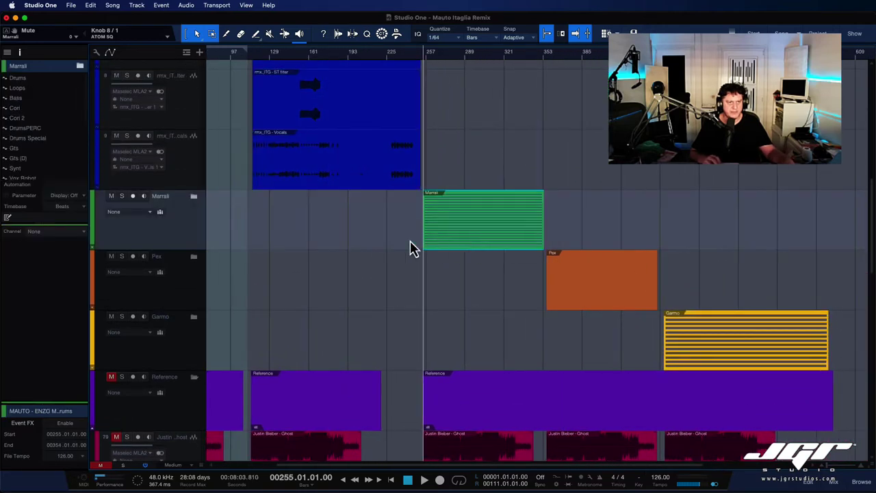
pyautogui.press('space')
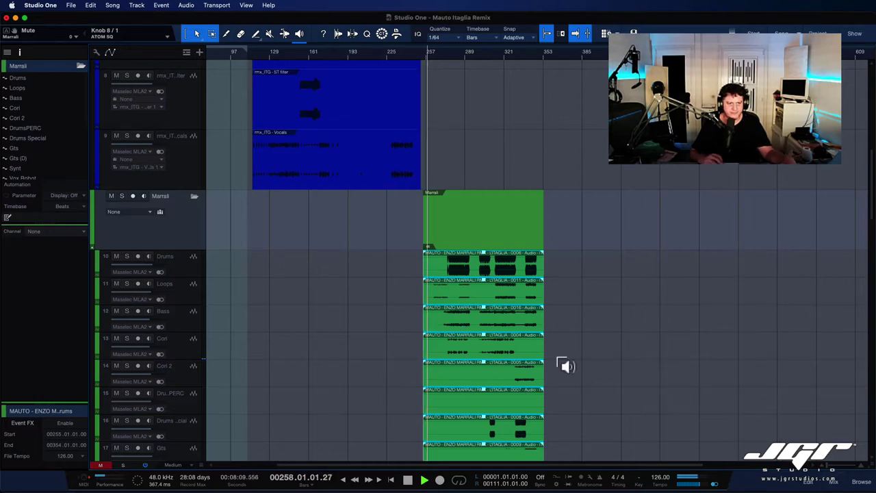
pyautogui.press('z')
pyautogui.scroll(-10, 587, 353)
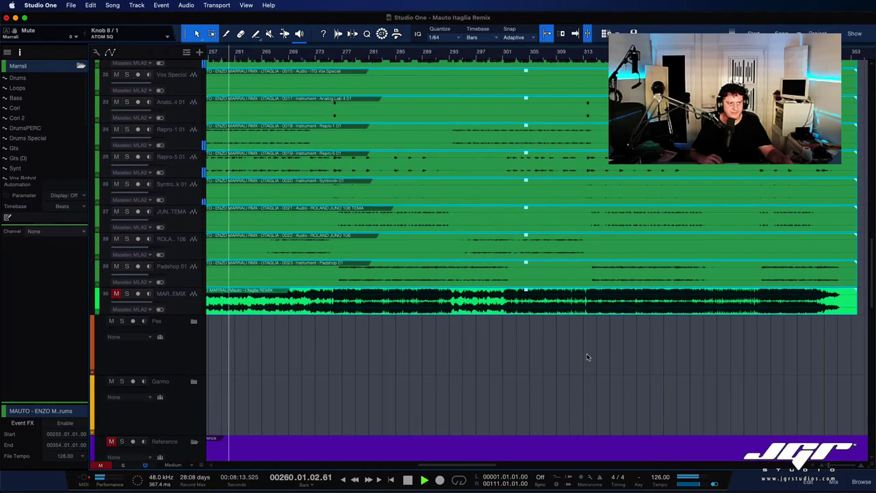
pyautogui.scroll(2, 587, 353)
pyautogui.press('space')
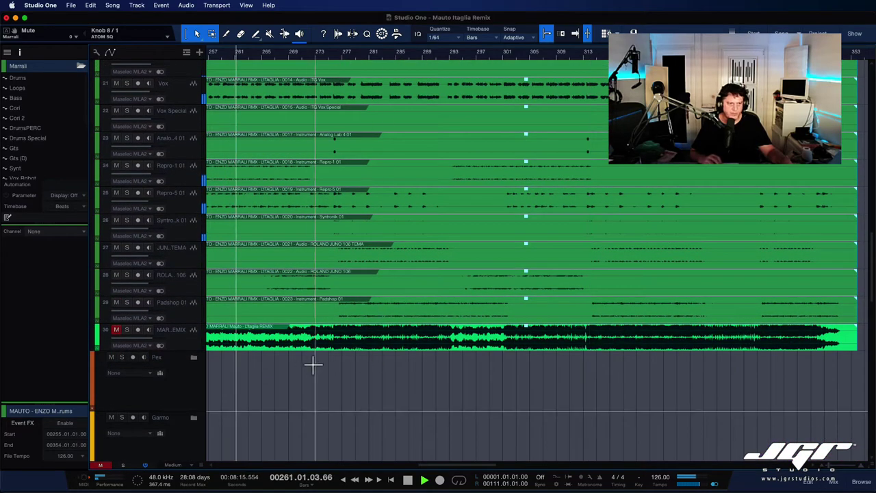
# - Compare the soloed MARRALI REMIX track with the stems by playing each from bar 255, leaving the remix track muted
pyautogui.click(266, 347)
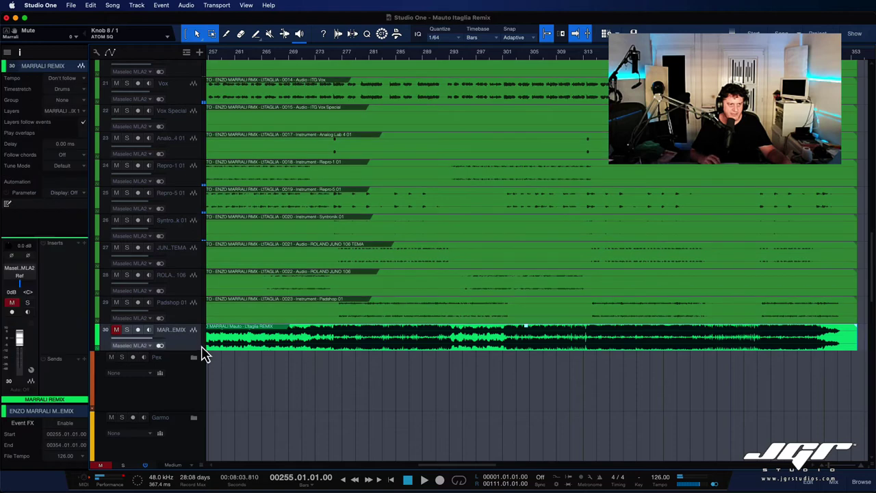
pyautogui.click(128, 330)
pyautogui.press('space')
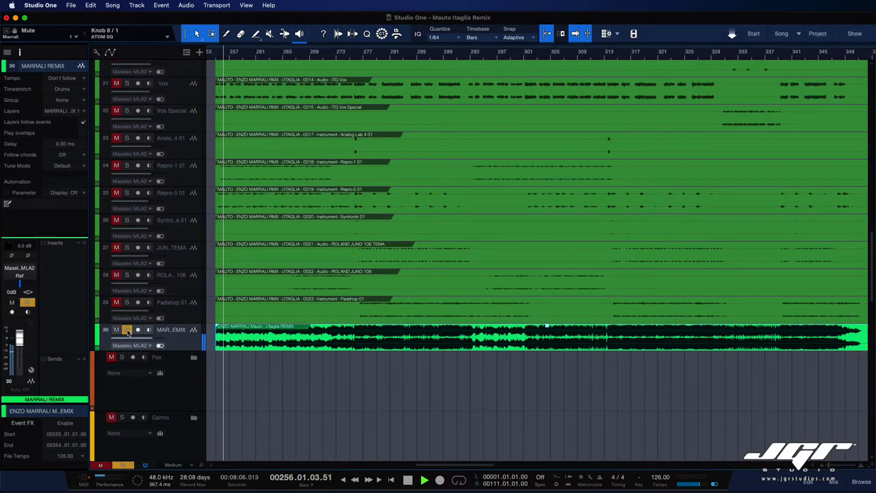
pyautogui.press('space')
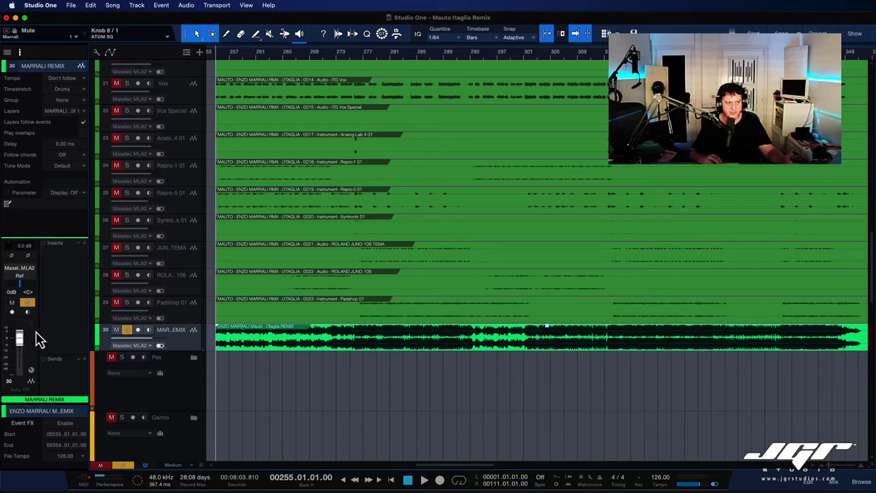
pyautogui.click(116, 330)
pyautogui.press('space')
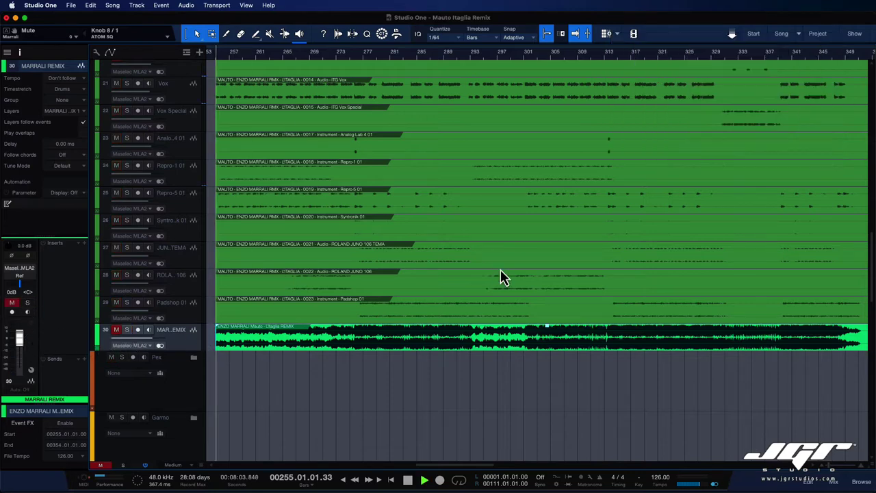
# - Open ERINEQST 3 from the Marrali bus inserts in the mixer and switch it on
pyautogui.click(833, 481)
pyautogui.hscroll(10, 629, 223)
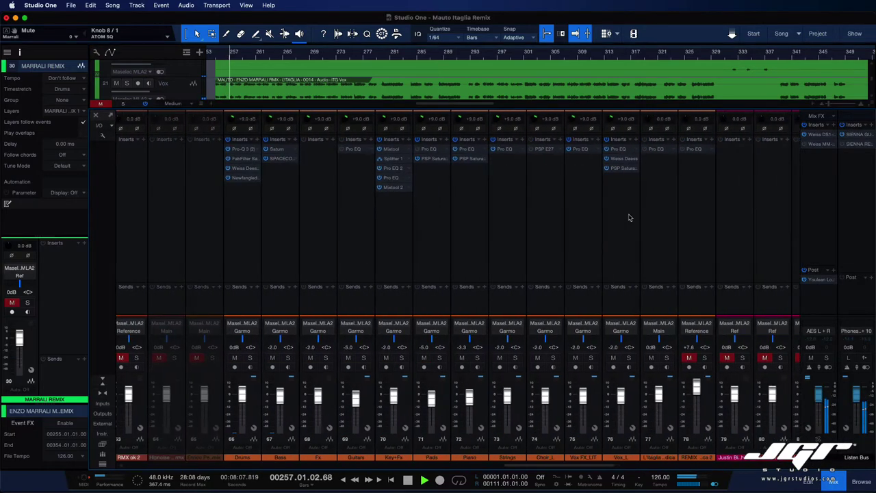
pyautogui.hscroll(5, 630, 218)
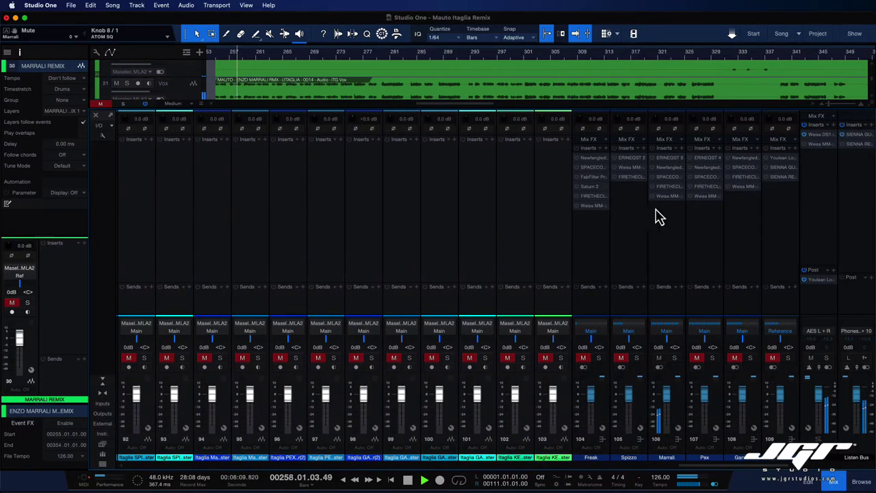
pyautogui.doubleClick(670, 158)
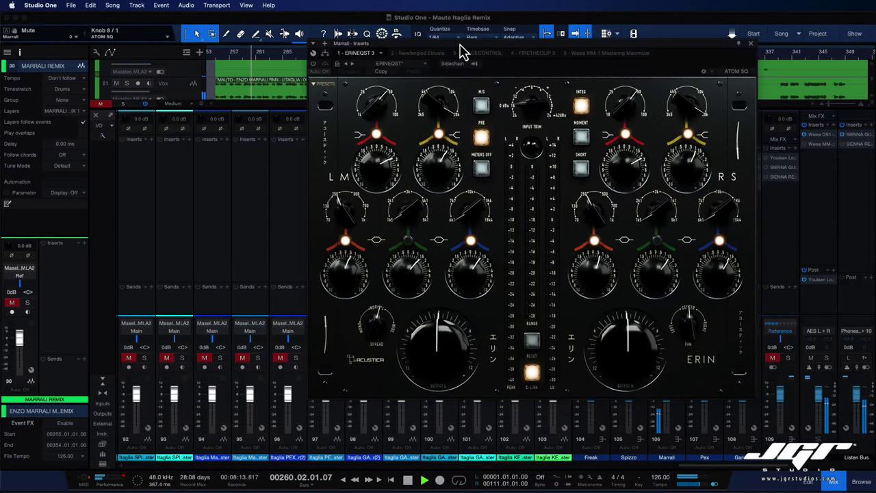
pyautogui.moveTo(460, 45); pyautogui.dragTo(252, 65)
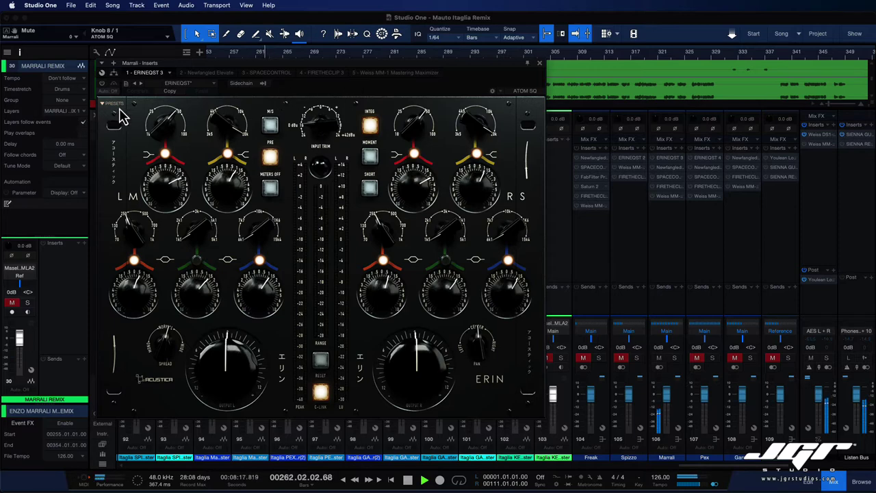
pyautogui.click(101, 83)
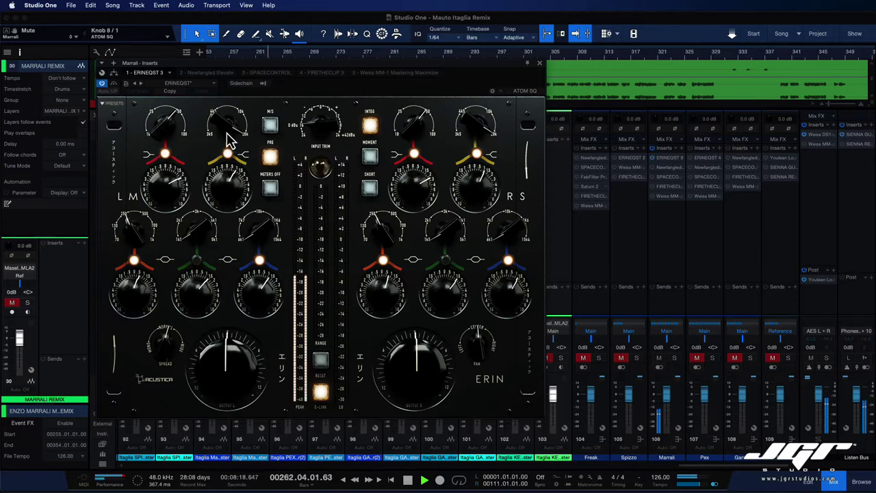
# - Play from bar 255 and toggle the bypass of ERINEQST 3 to compare the processed and unprocessed sound
pyautogui.press('space')
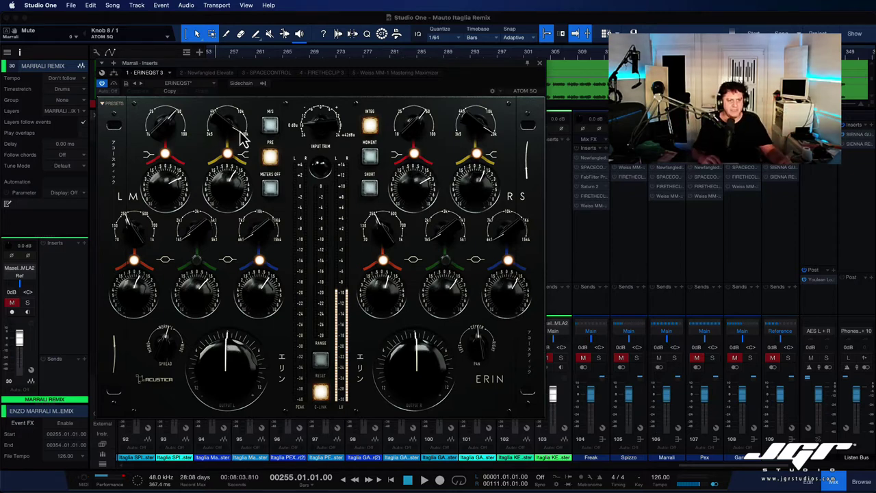
pyautogui.press('space')
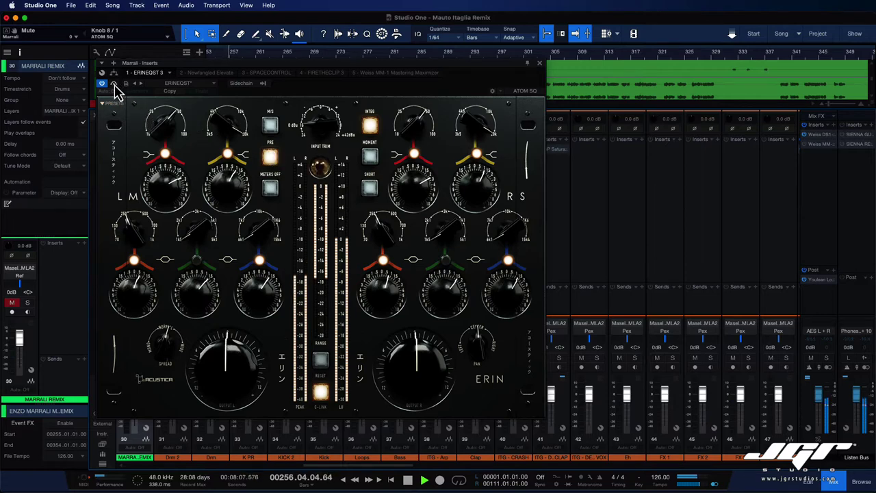
pyautogui.click(114, 85)
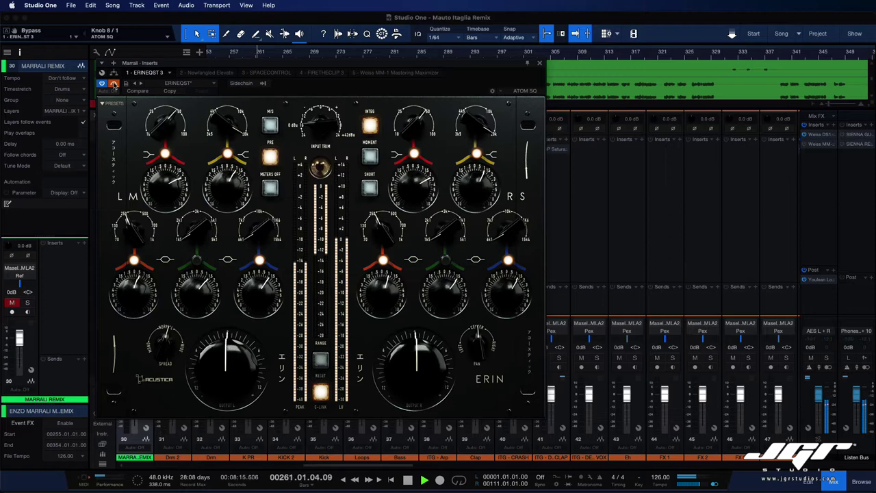
pyautogui.click(114, 84)
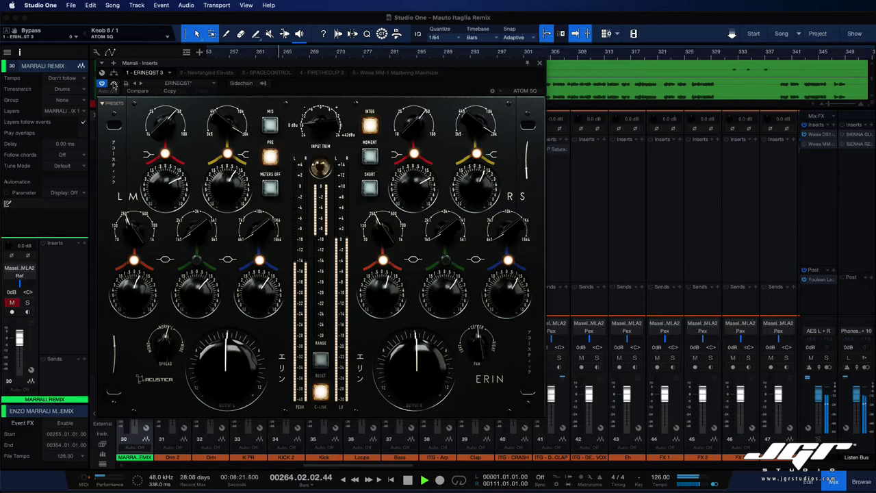
# - Move the ERINEQST 3 window aside and audition the Marrali mix from bar 276
pyautogui.moveTo(205, 73); pyautogui.dragTo(349, 109)
pyautogui.scroll(-3, 348, 91)
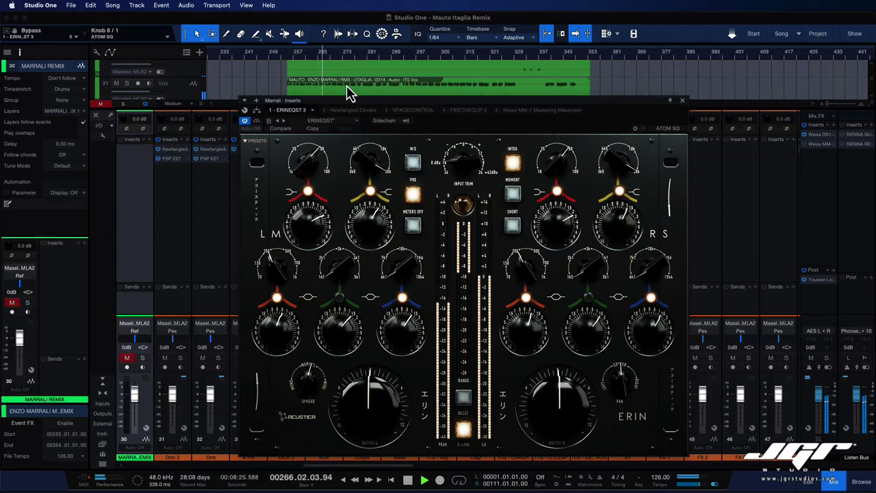
pyautogui.scroll(-1, 348, 87)
pyautogui.scroll(-8, 348, 87)
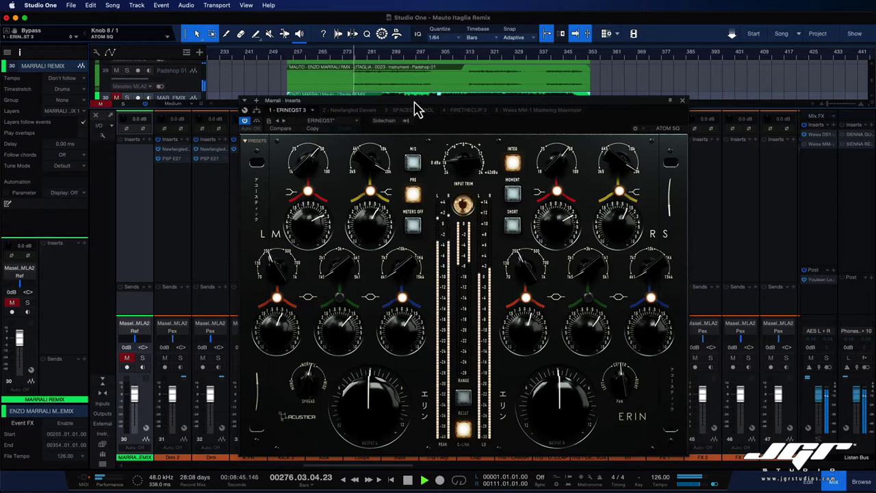
pyautogui.moveTo(419, 103); pyautogui.dragTo(328, 59)
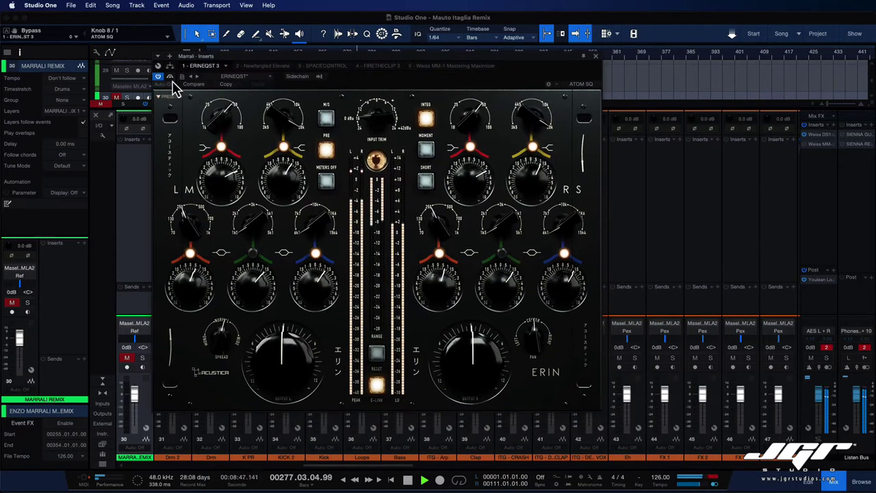
pyautogui.hscroll(10, 671, 240)
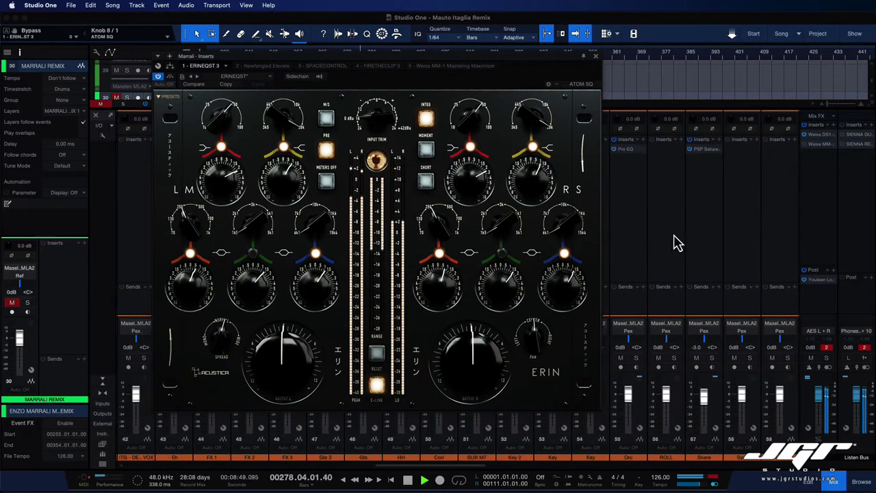
pyautogui.hscroll(5, 673, 236)
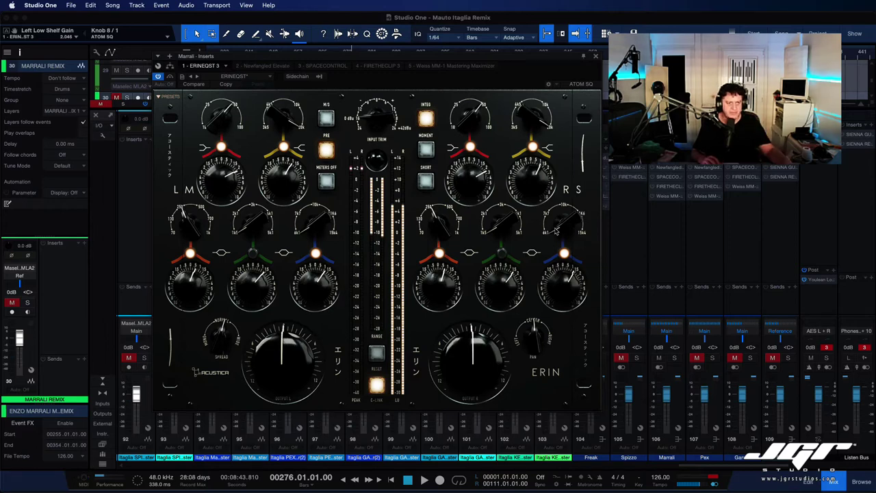
# - Replay from bar 276 and compare the mix with ERINEQST 3 bypassed and active
pyautogui.press('space')
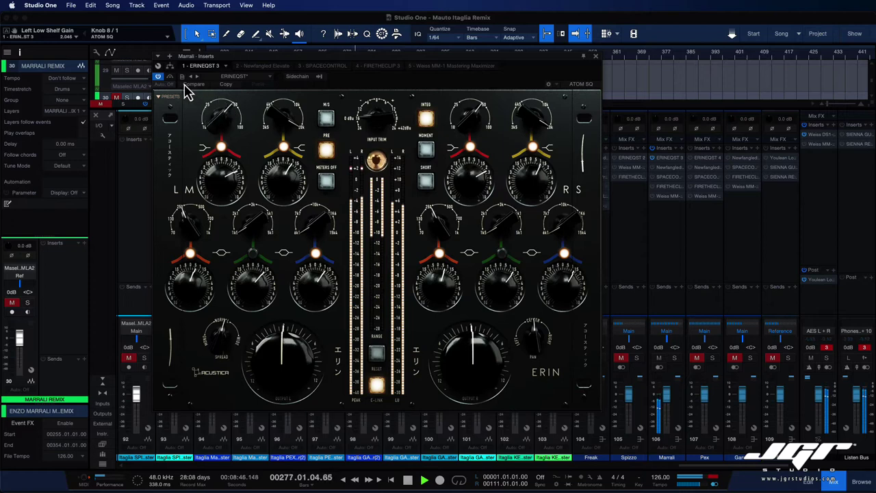
pyautogui.press('space')
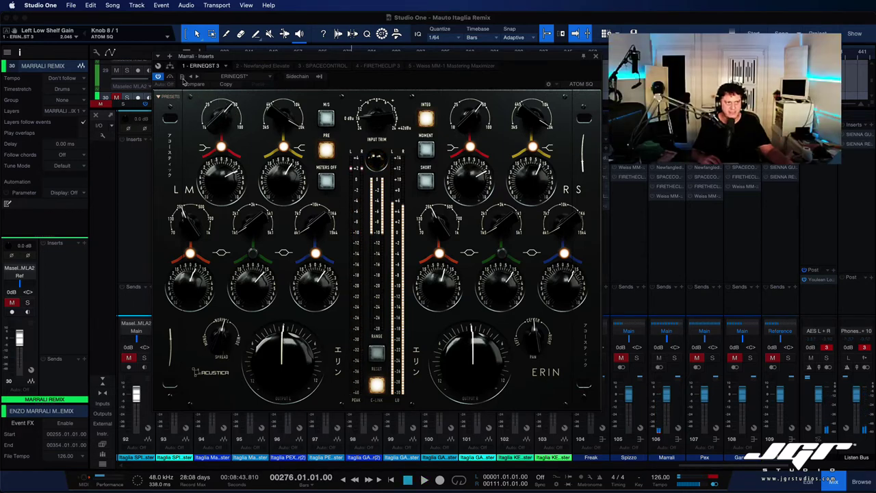
pyautogui.press('space')
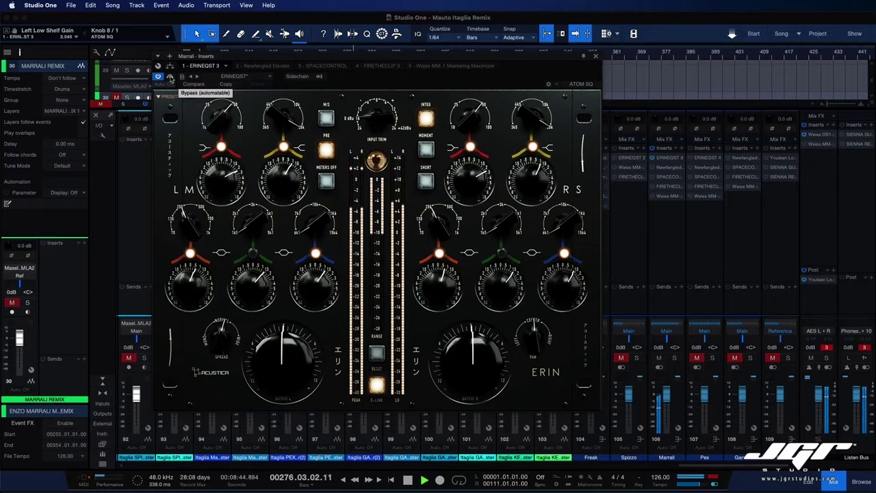
pyautogui.click(171, 78)
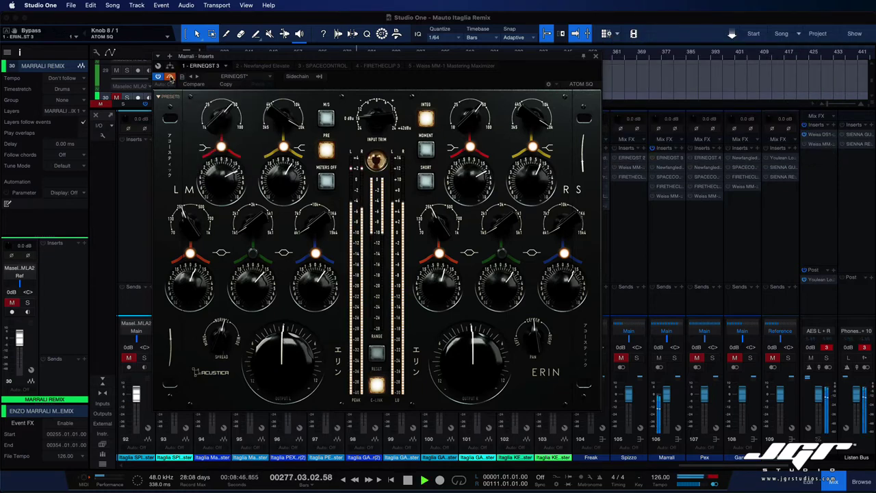
pyautogui.click(170, 77)
# - Switch on Newfangled Elevate in the Marrali inserts and set its meter display to Gain Reduction
pyautogui.click(271, 68)
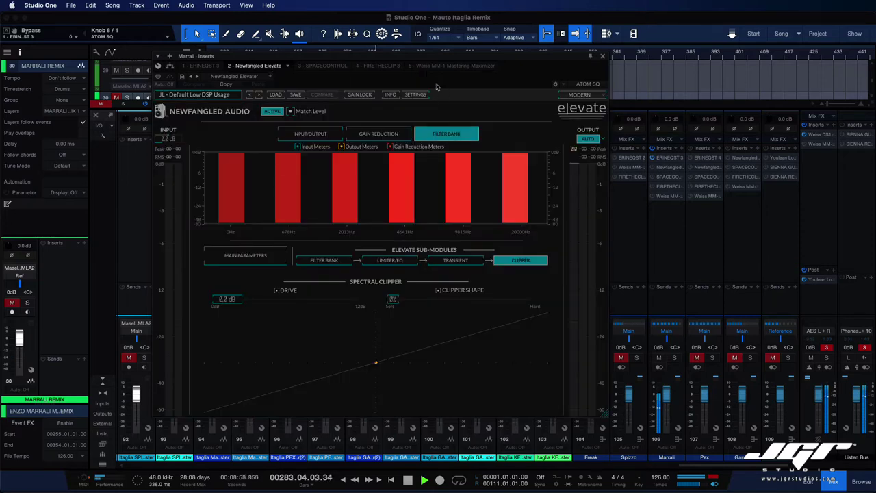
pyautogui.click(158, 76)
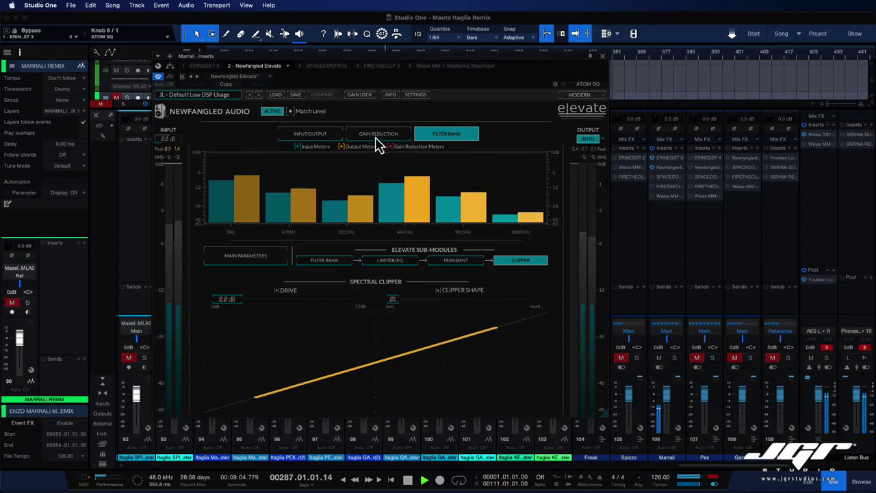
pyautogui.click(377, 136)
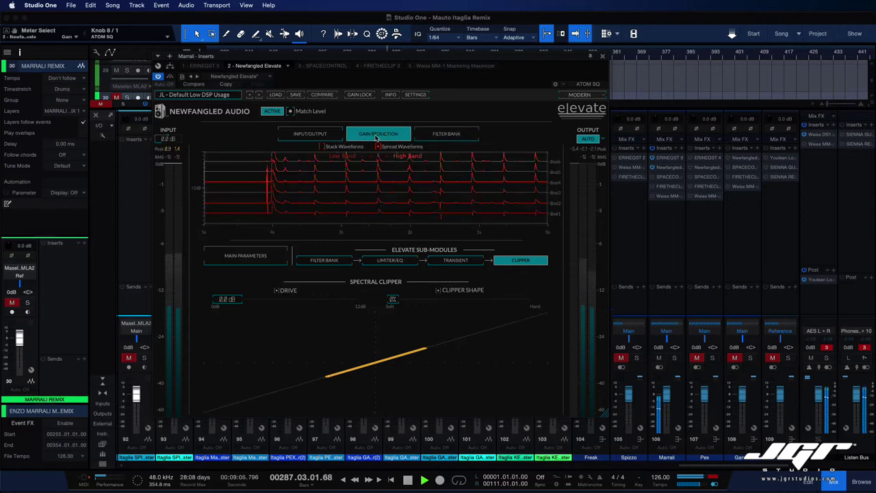
pyautogui.click(325, 138)
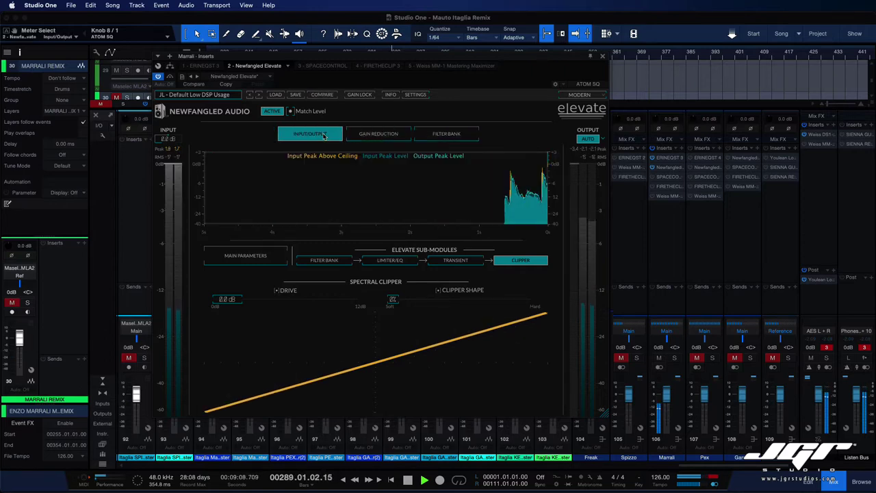
pyautogui.click(395, 136)
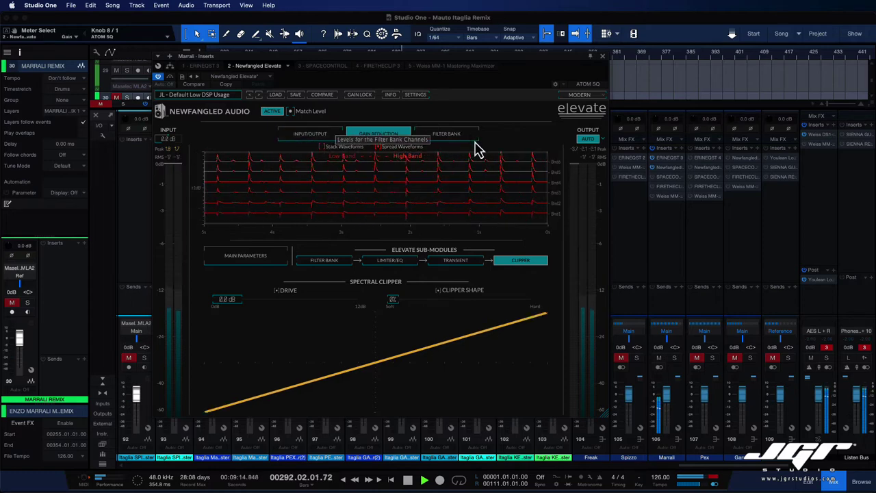
# - Replay from bar 276 through Elevate and examine its Transient sub-module settings
pyautogui.press('space')
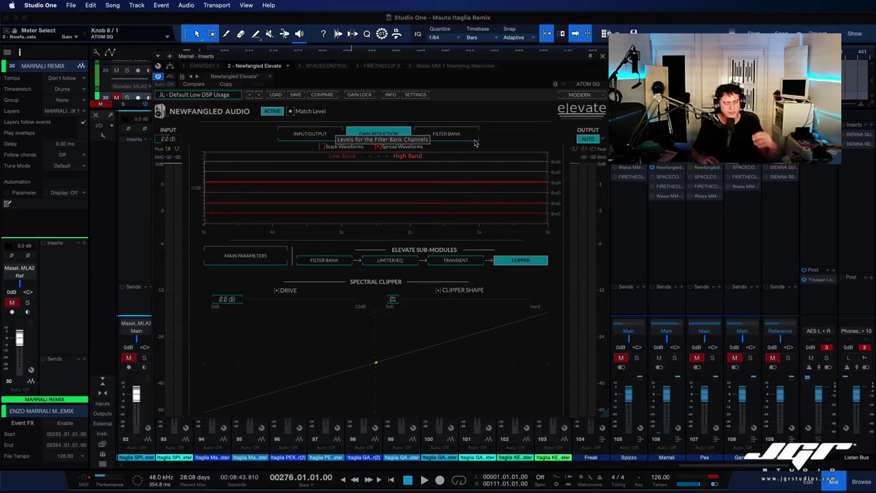
pyautogui.press('space')
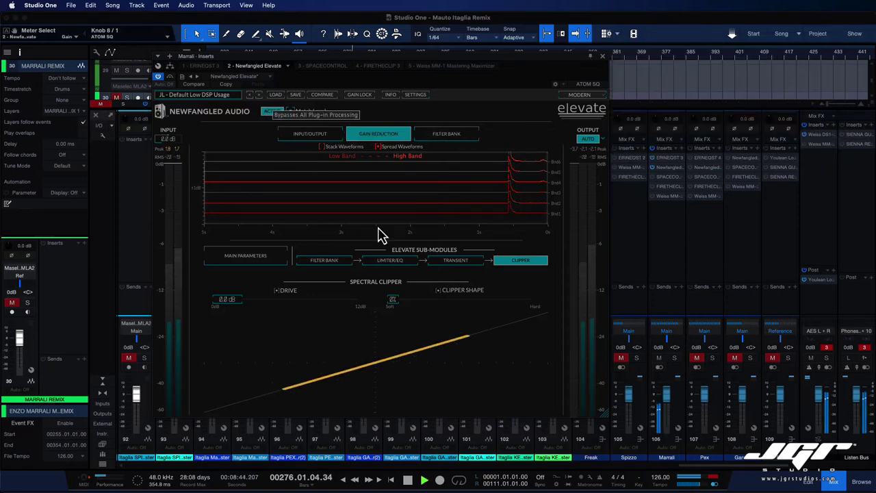
pyautogui.click(464, 265)
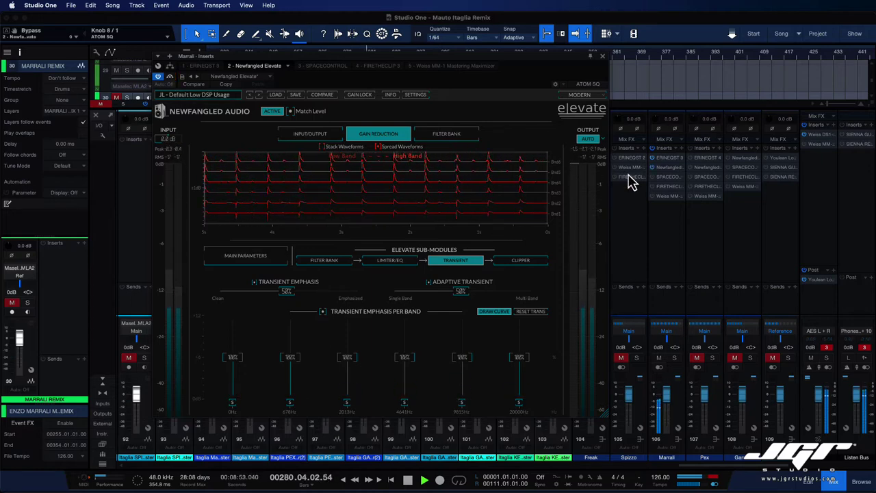
# - Switch on SPACECONTROL in the Marrali inserts and compare the mix from bar 276 with its power off and on
pyautogui.click(670, 179)
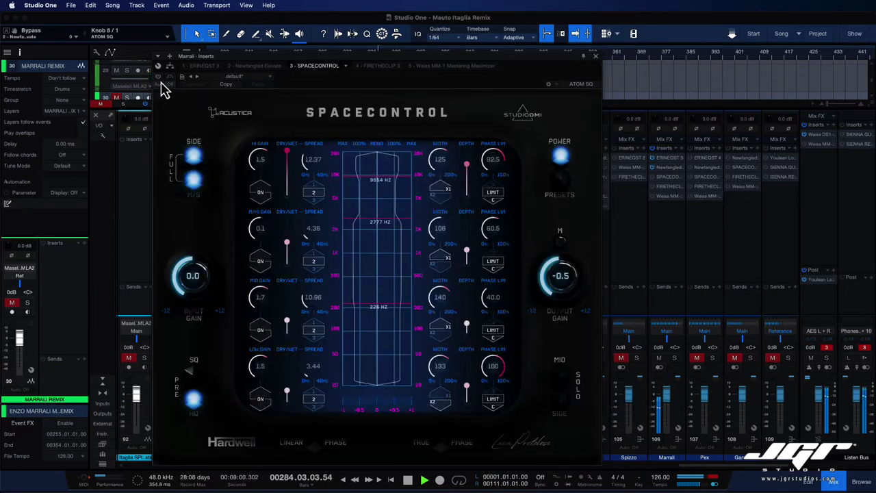
pyautogui.press('space')
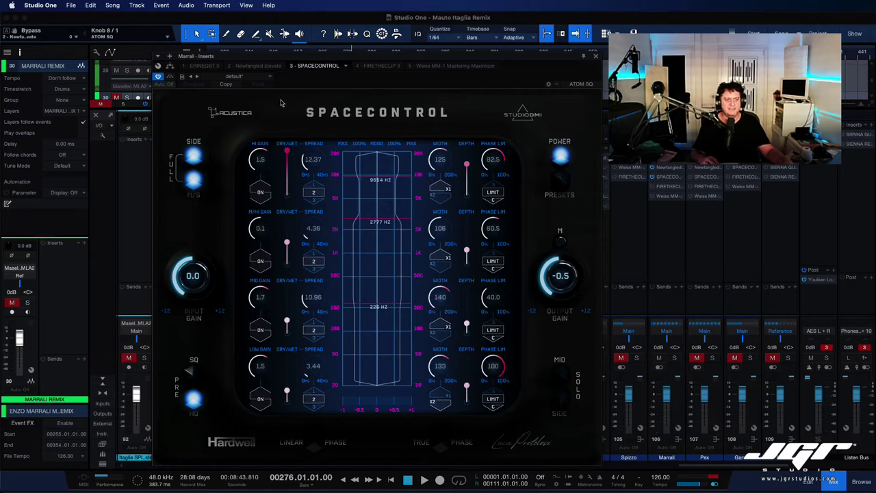
pyautogui.press('space')
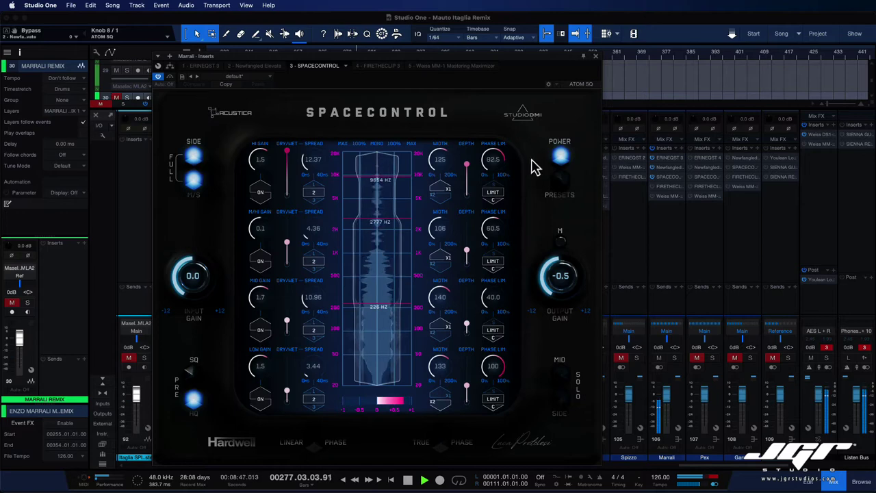
pyautogui.click(560, 157)
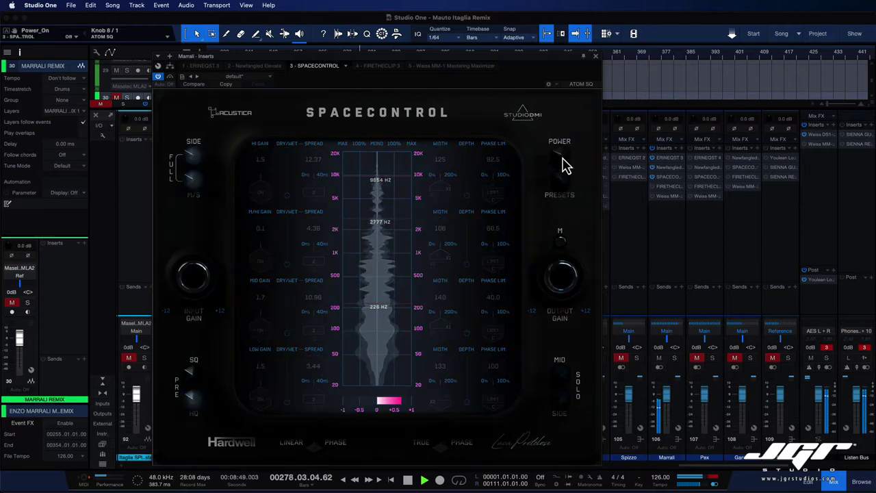
pyautogui.click(561, 157)
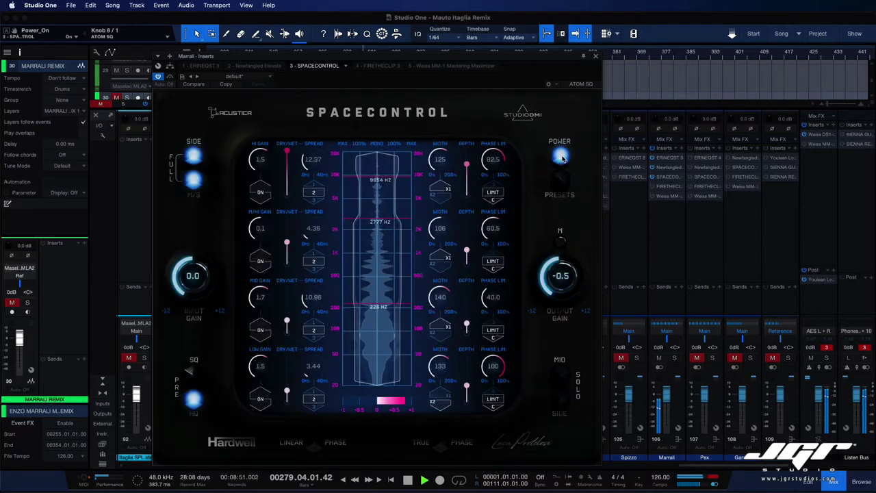
# - Replay from bar 276 and repeat the comparison of the mix with SPACECONTROL powered off and on
pyautogui.moveTo(371, 345)
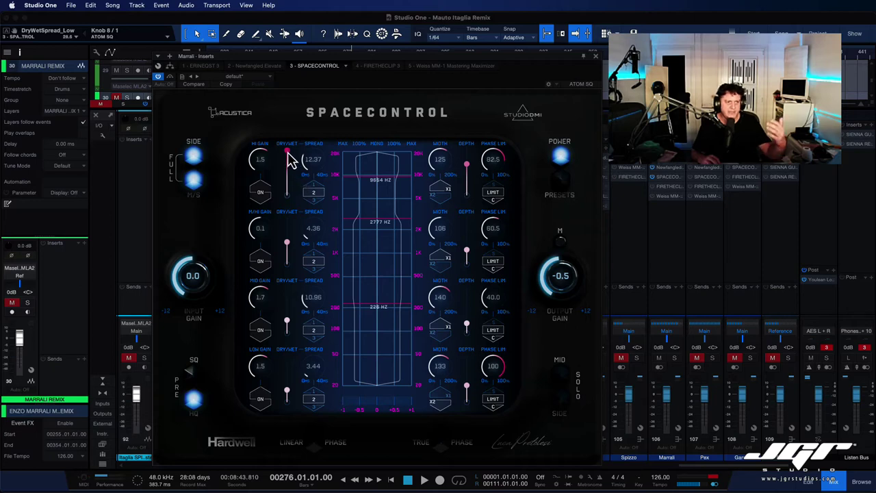
pyautogui.moveTo(373, 178)
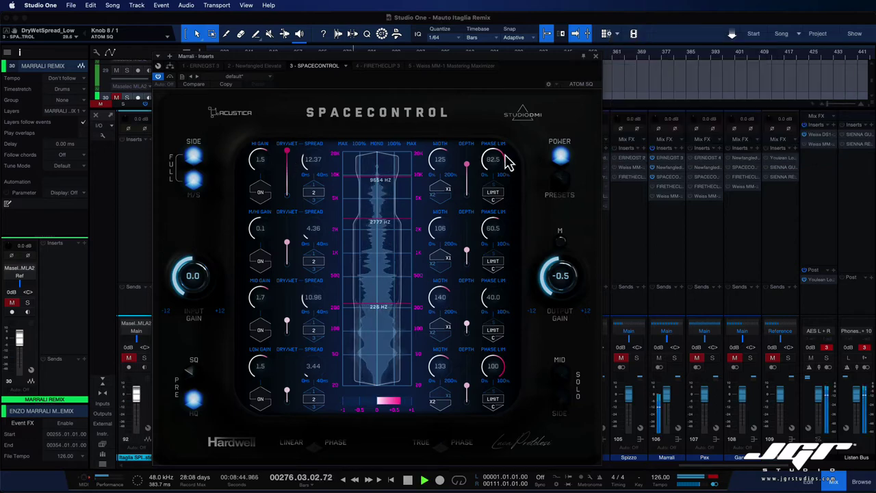
pyautogui.click(560, 158)
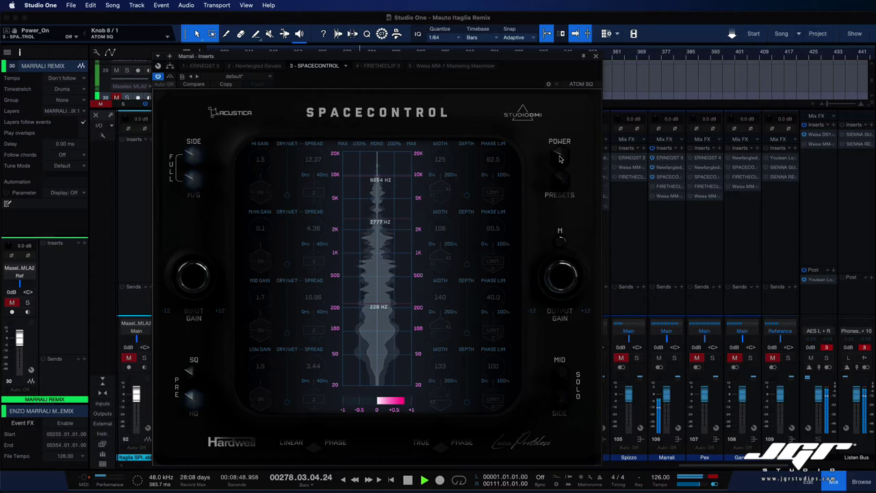
pyautogui.click(560, 157)
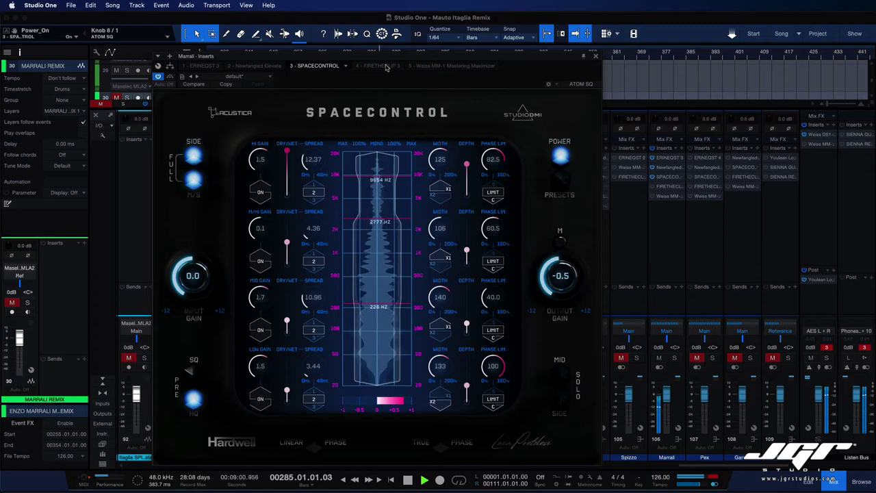
pyautogui.press('space')
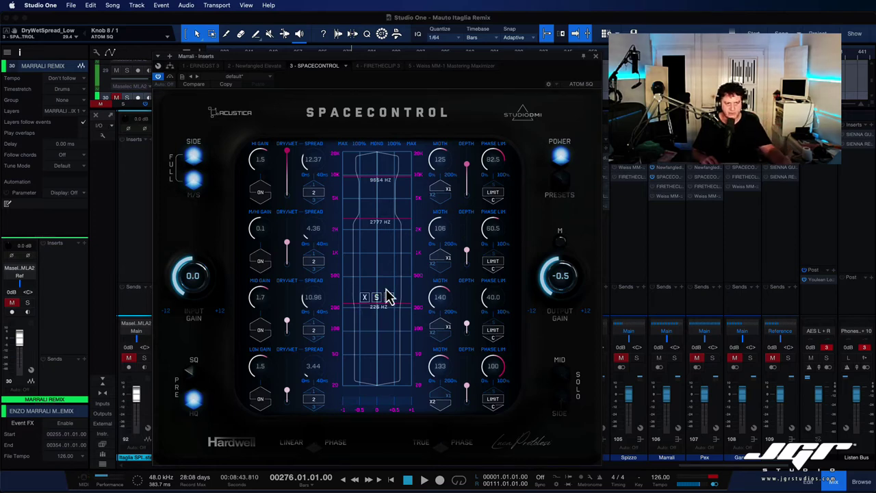
pyautogui.press('space')
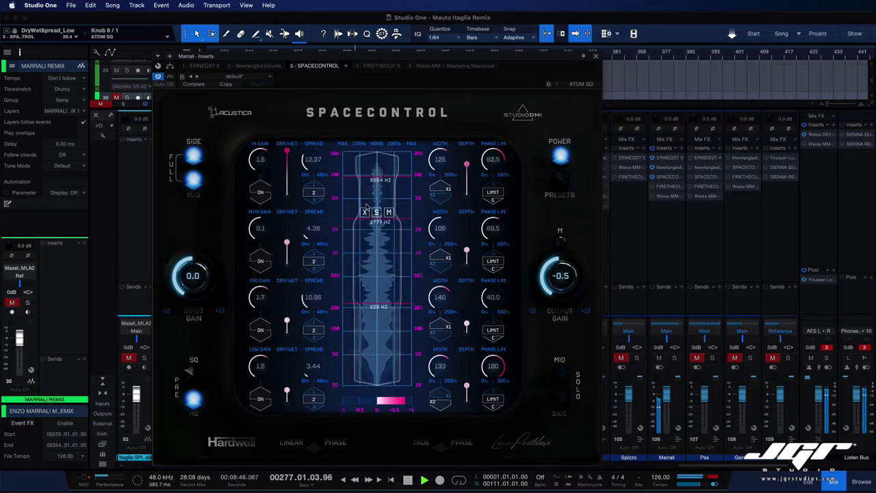
pyautogui.click(561, 158)
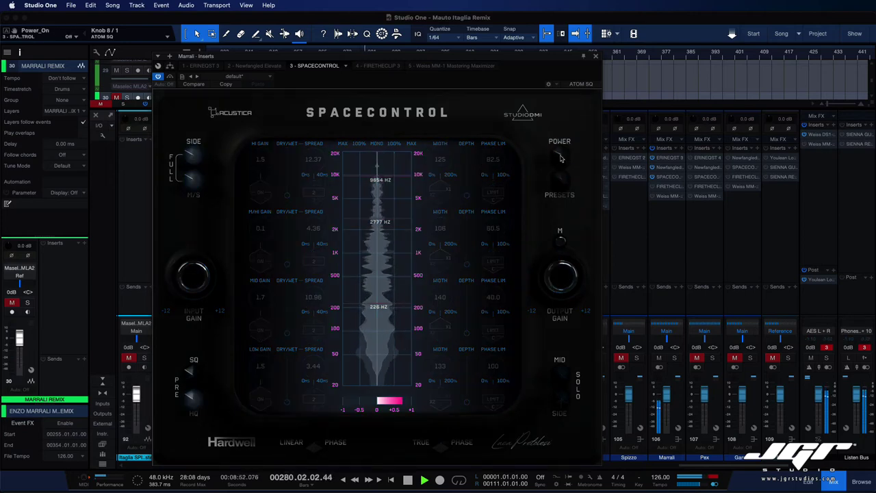
pyautogui.click(560, 158)
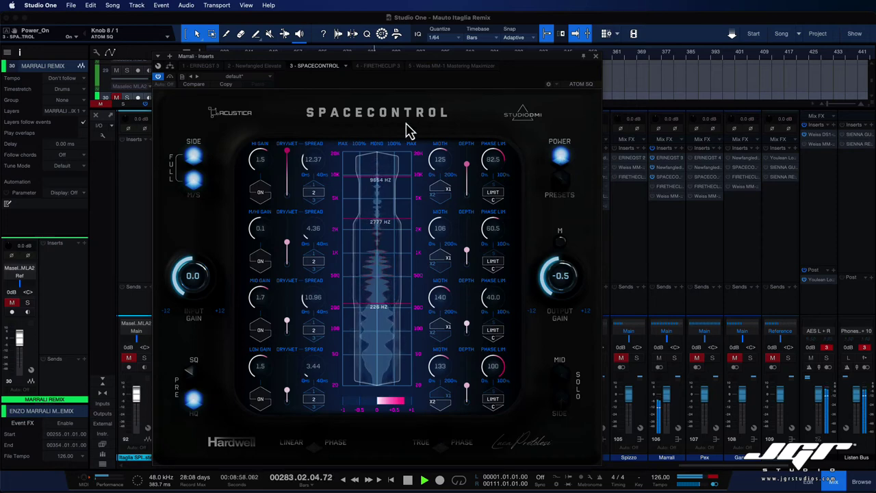
# - Switch on FIRETHECLIP 3 in the Marrali inserts and compare the playing mix with it bypassed and active
pyautogui.click(373, 66)
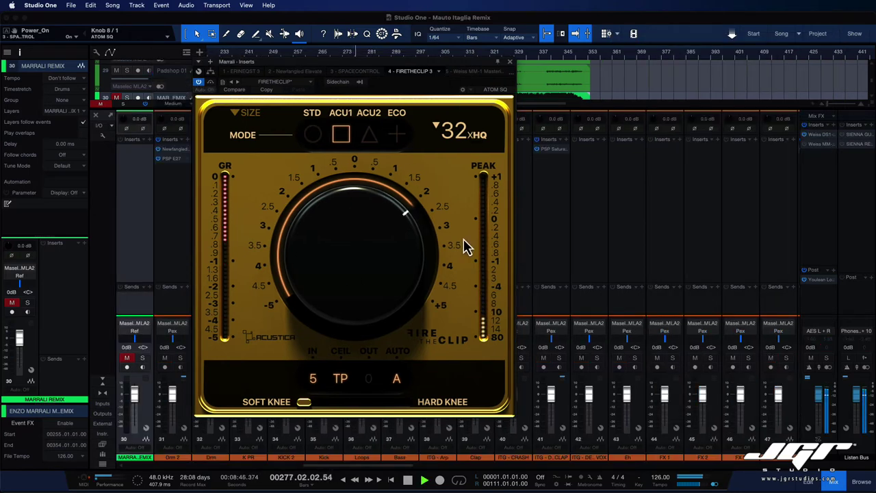
pyautogui.hscroll(5, 616, 175)
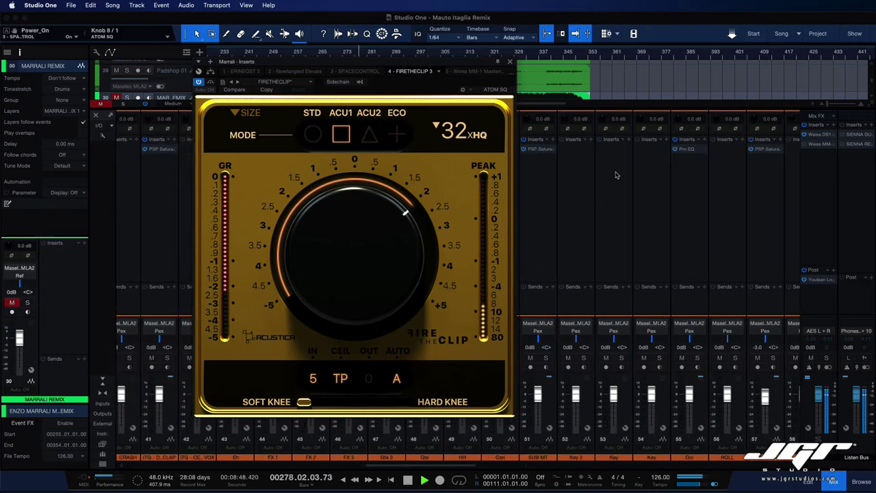
pyautogui.hscroll(8, 615, 175)
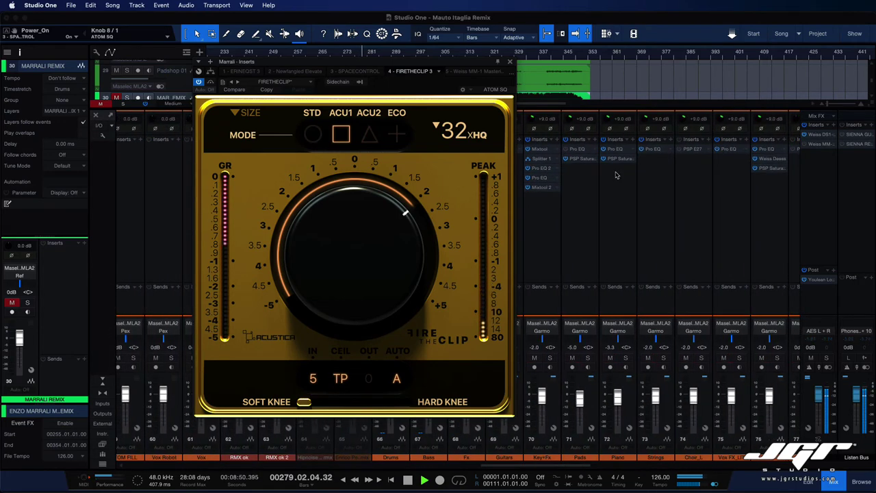
pyautogui.hscroll(12, 615, 176)
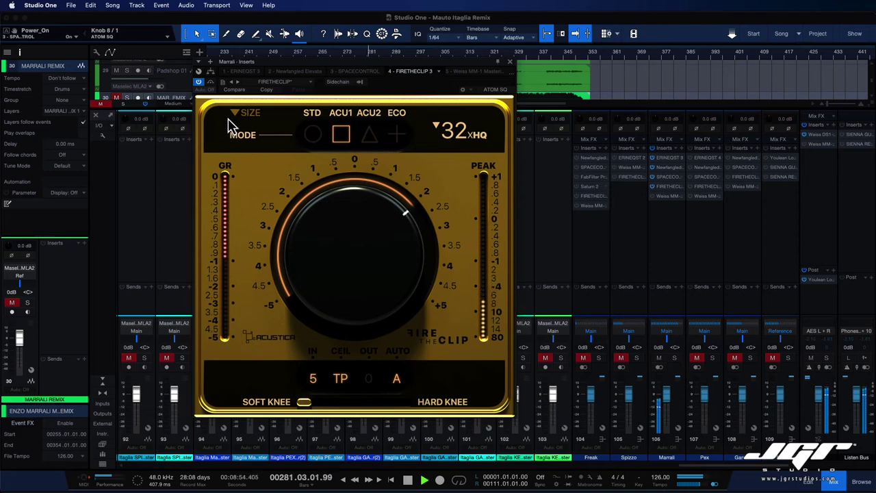
pyautogui.click(210, 83)
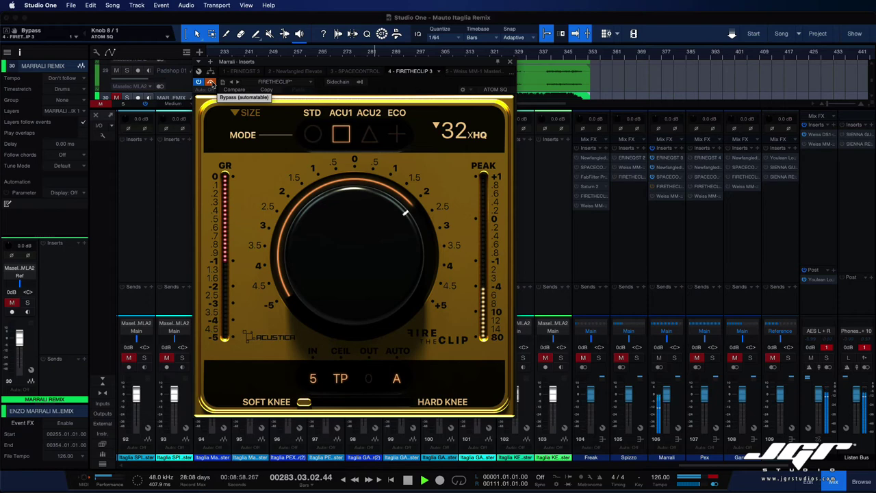
pyautogui.click(211, 82)
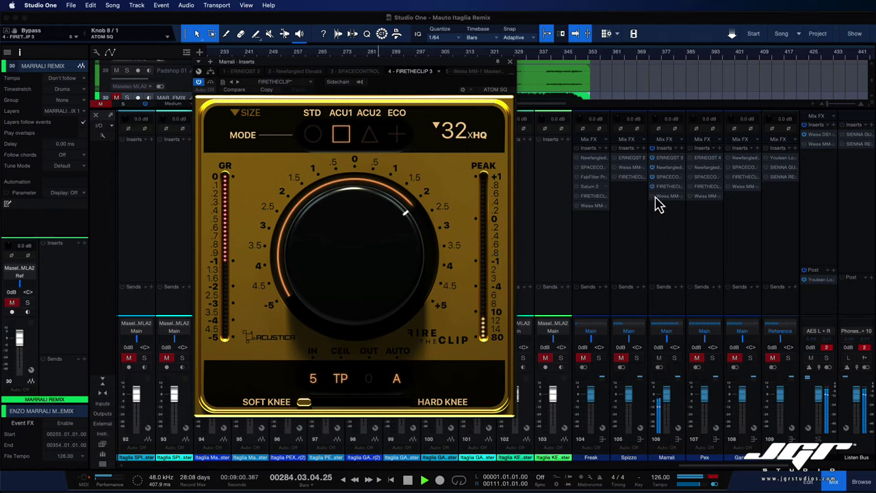
# - Switch on the Weiss MM-1 Mastering Maximizer in the Marrali inserts and audition the mix from bar 276
pyautogui.click(464, 71)
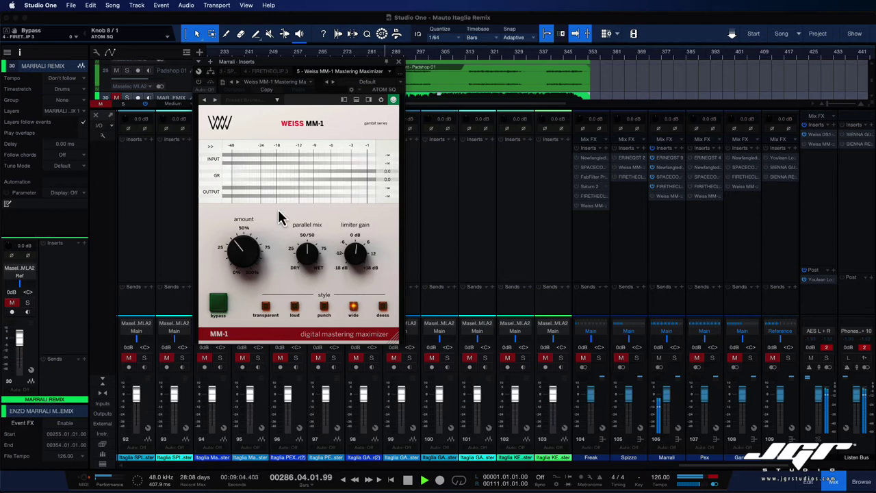
pyautogui.press('space')
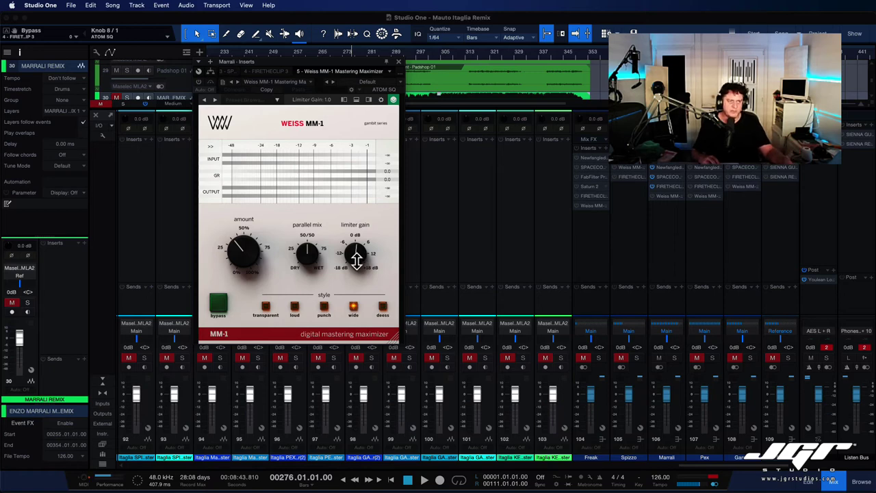
pyautogui.press('space')
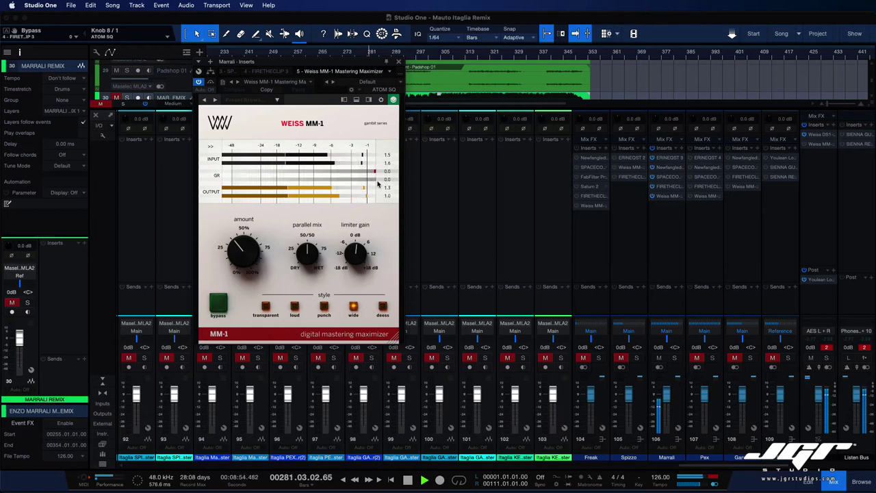
pyautogui.press('space')
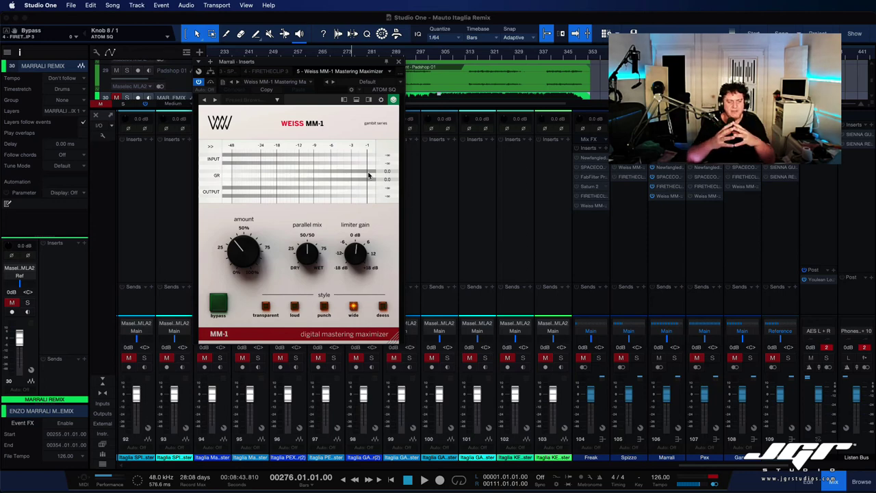
# - Replay from bar 276, compare the mix with the Weiss MM-1 bypassed and active, and stop playback
pyautogui.press('space')
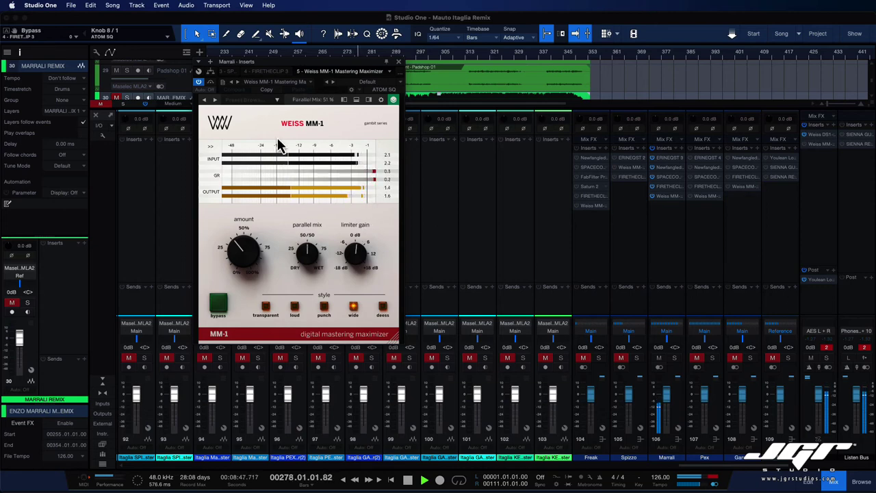
pyautogui.click(217, 304)
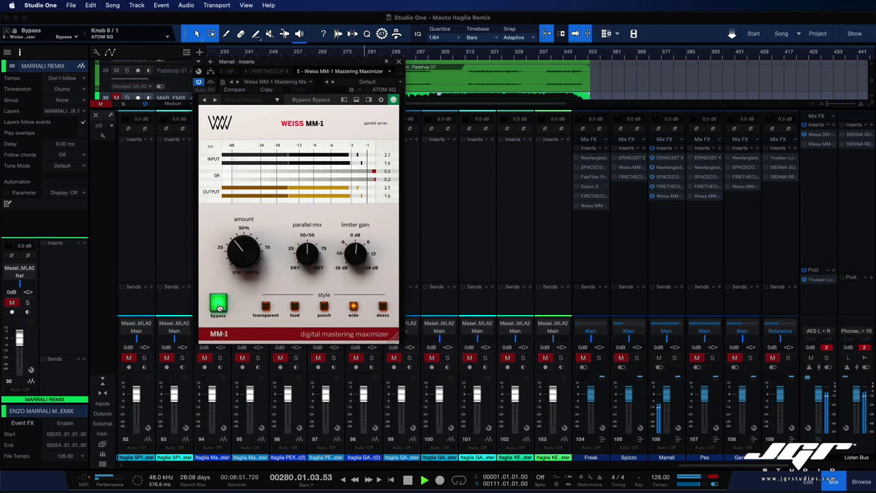
pyautogui.click(219, 308)
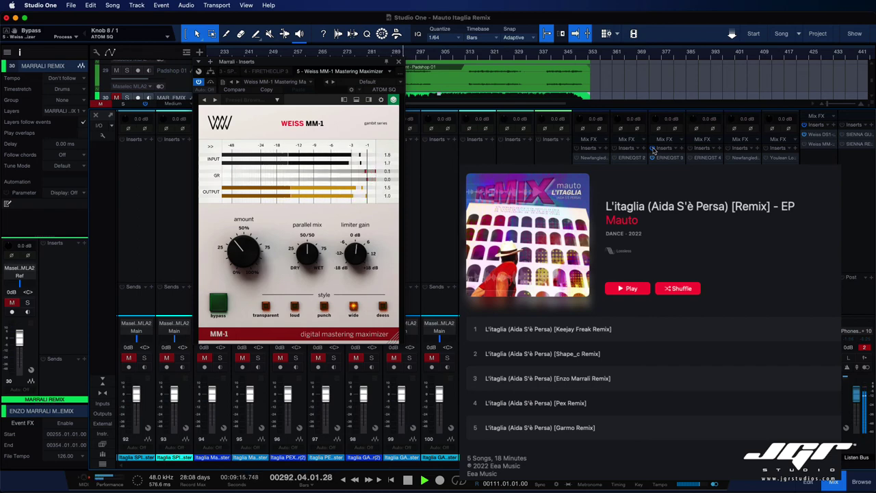
pyautogui.press('space')
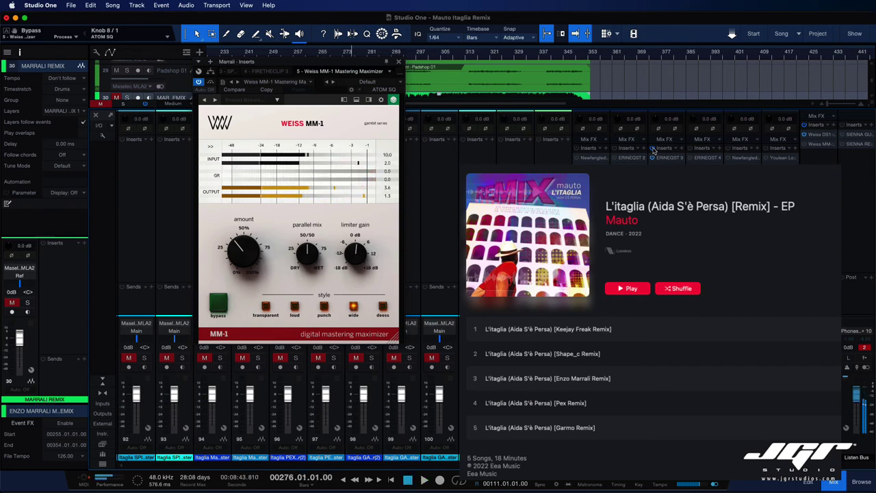